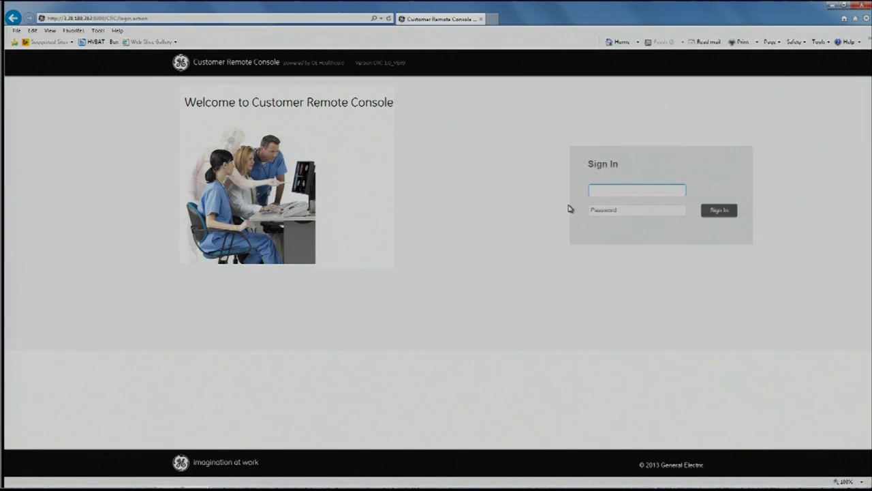
Sign in to the console with the administrator username and password.
text(admin)
key(Tab)
text(*******)
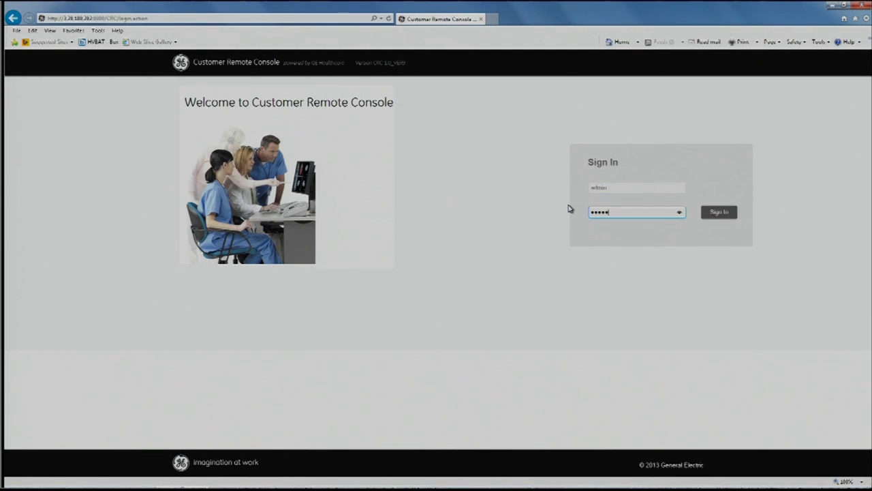
text(****)
key(Return)
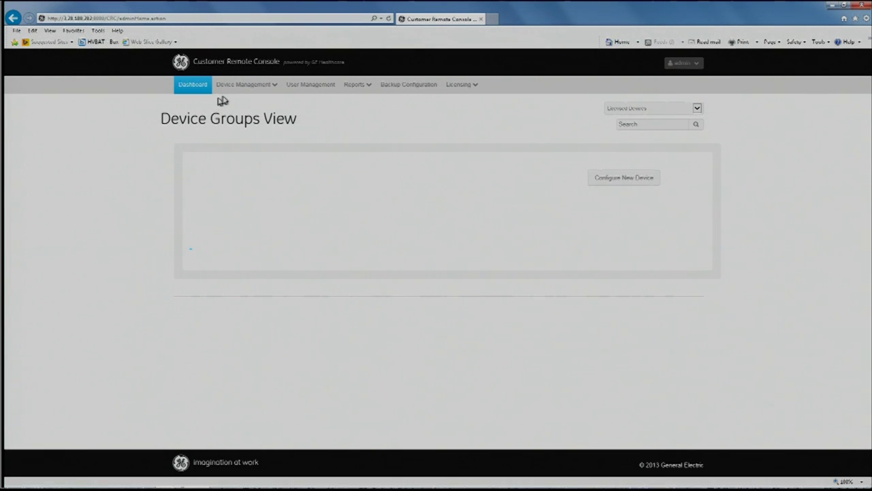
Create the device group 'Main Campus' with the description 'Main facility'.
click(254, 89)
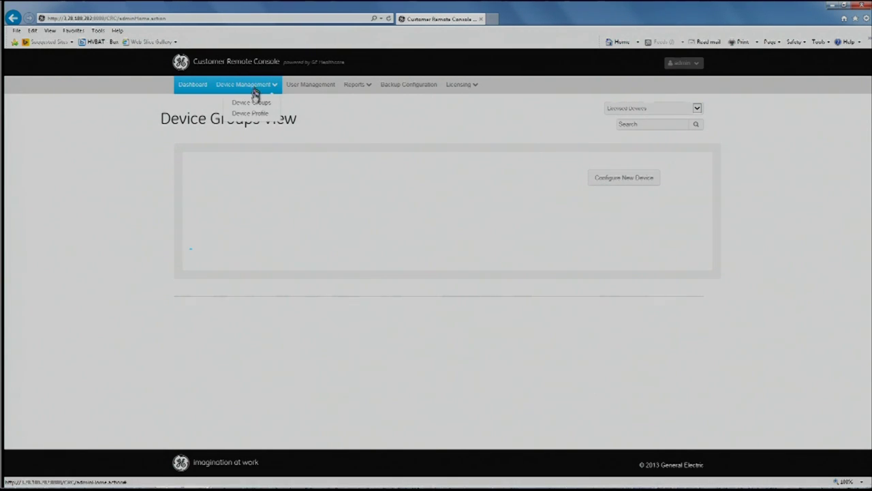
click(251, 103)
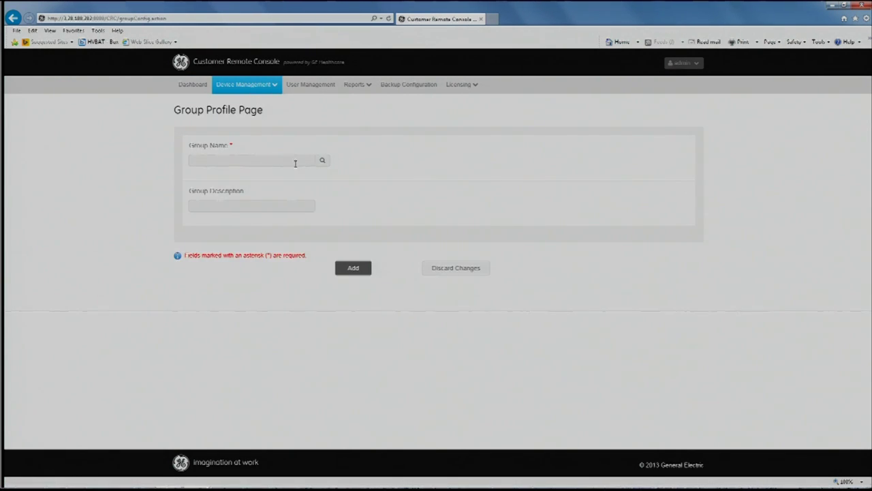
click(295, 164)
text(Main Camp)
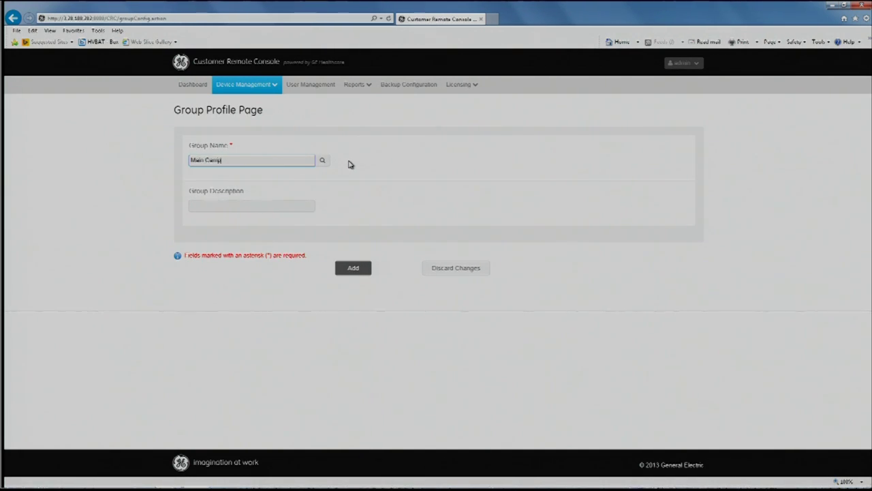
text(us)
click(212, 205)
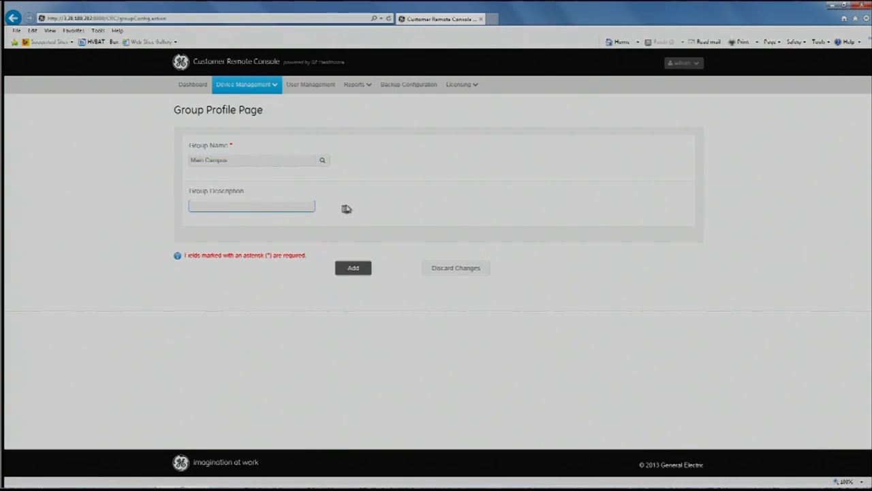
text(Main facility)
click(355, 268)
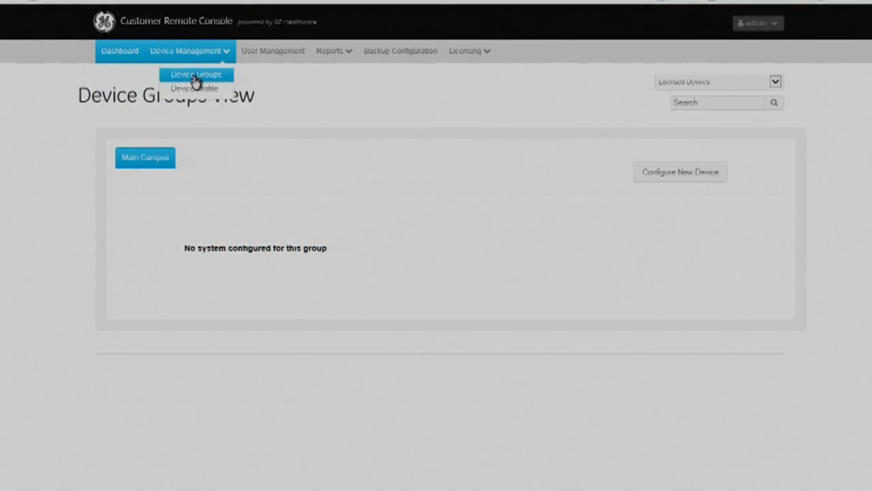
Start a new device profile: name 3rd Floor CT Suite 1, IP 3.57.255.51, description GE CT, plus a phone number.
click(201, 90)
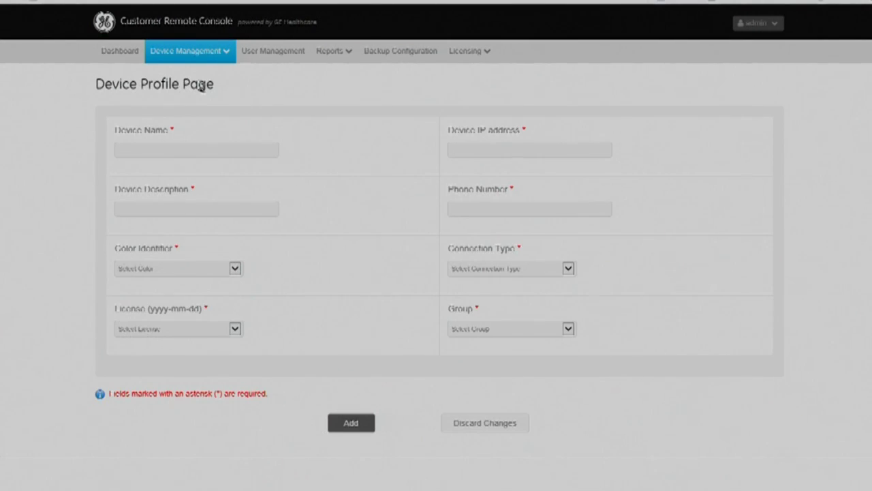
click(209, 147)
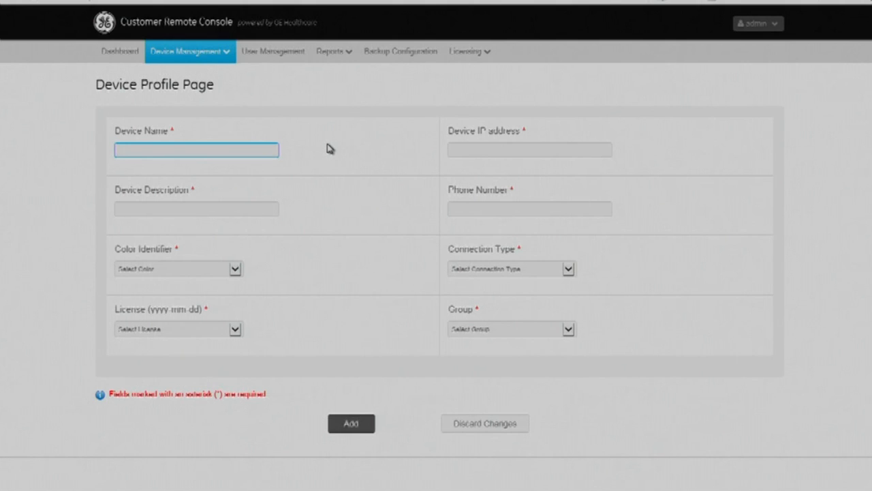
text(3rd)
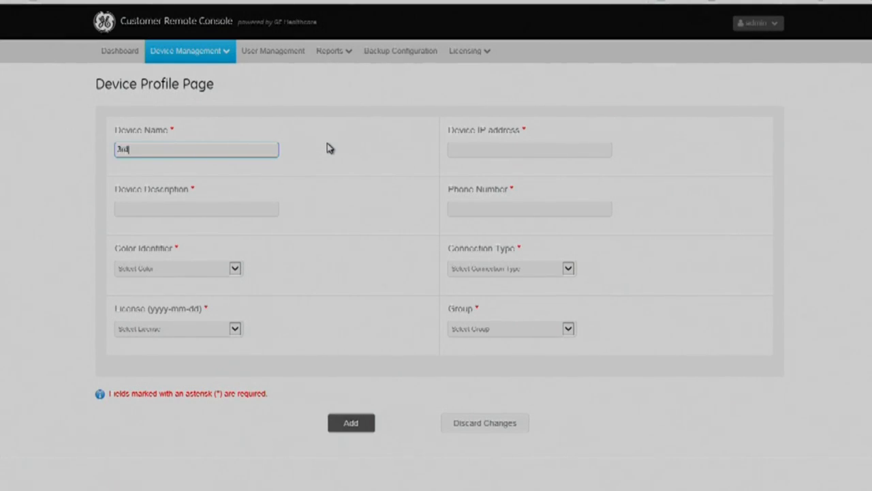
text( Floo)
text(r CT S)
text(uil)
text(te 1)
key(Tab)
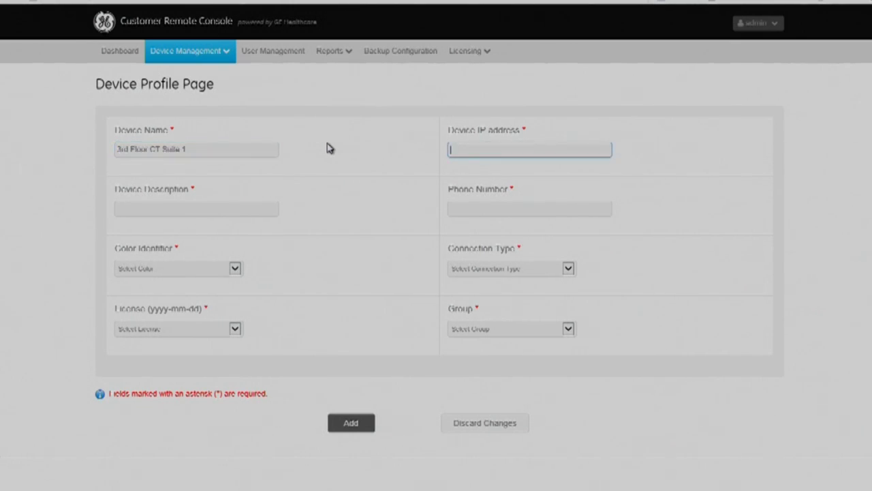
text(3)
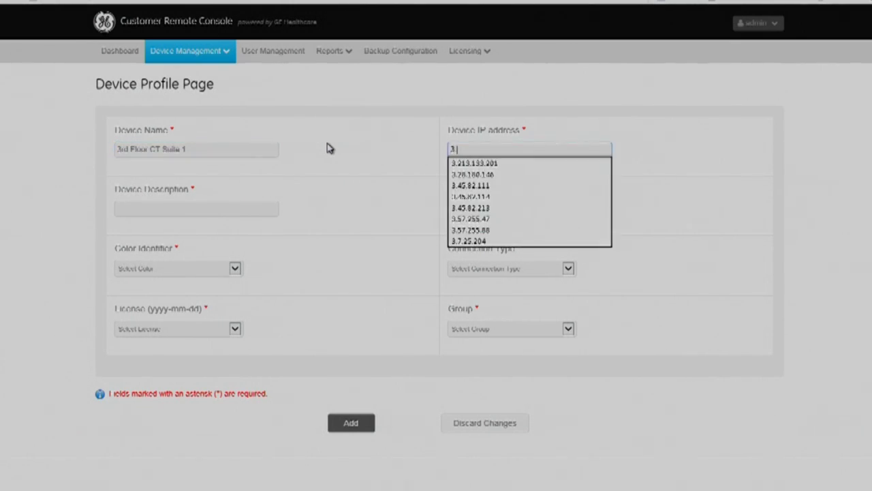
text(.57)
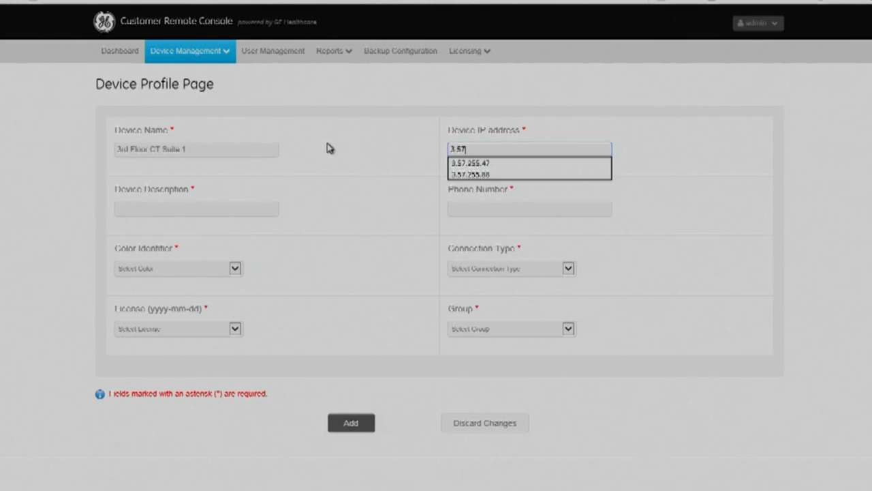
text(.255.51)
key(Tab)
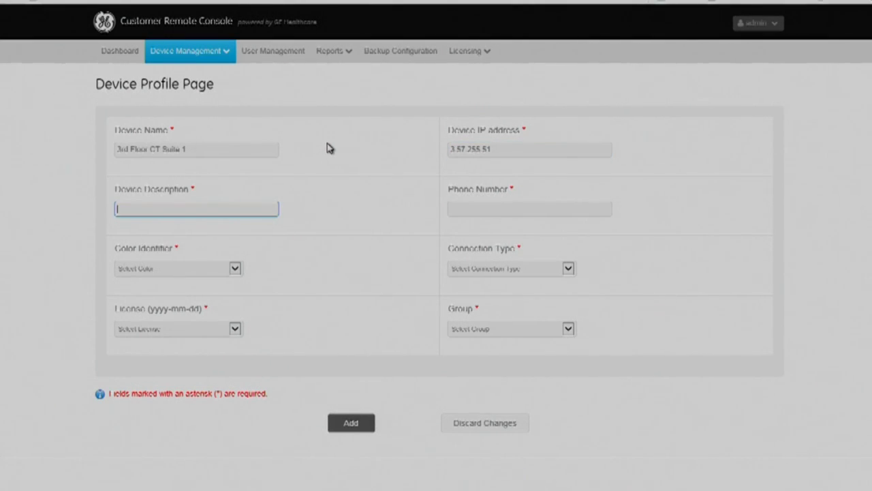
text(GE CT)
key(Tab)
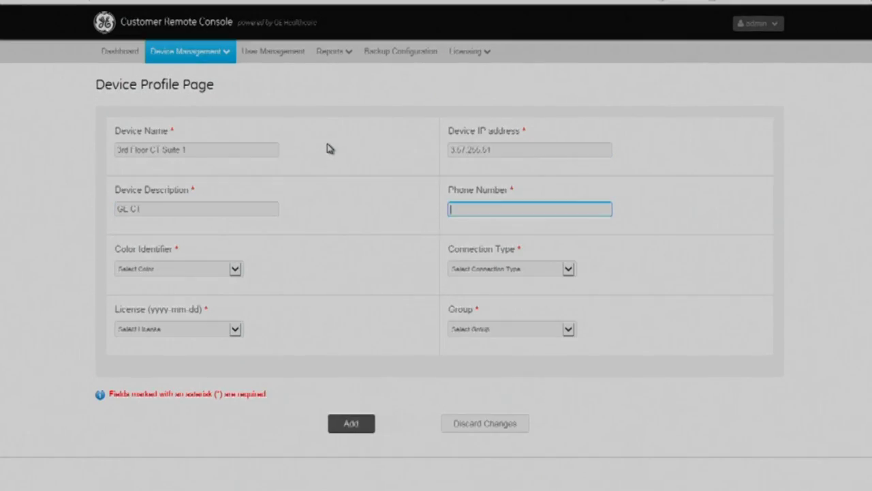
text(26212)
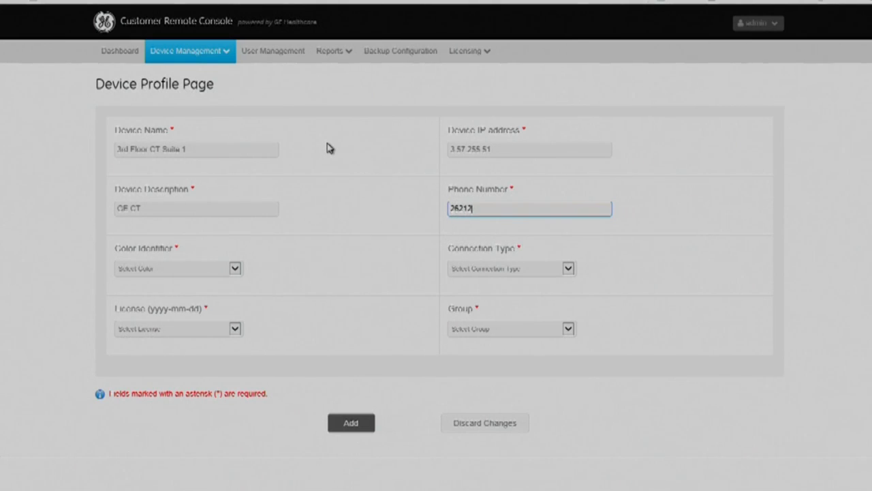
text(34567)
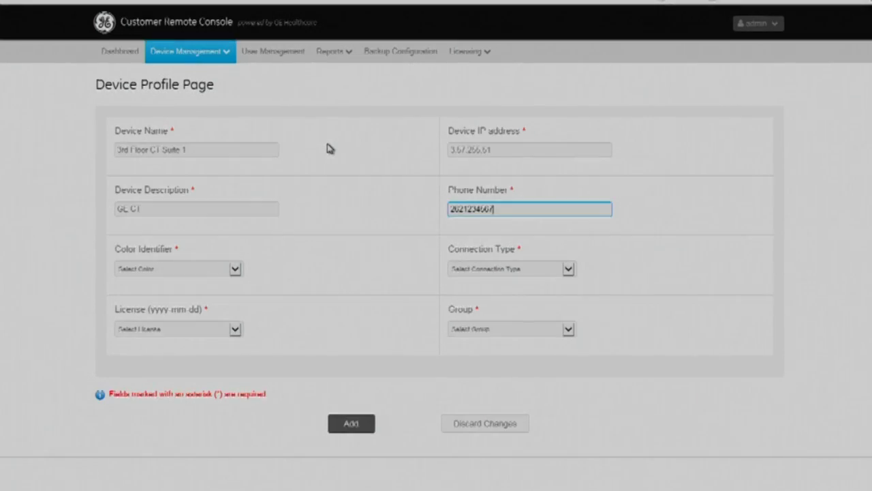
key(Tab)
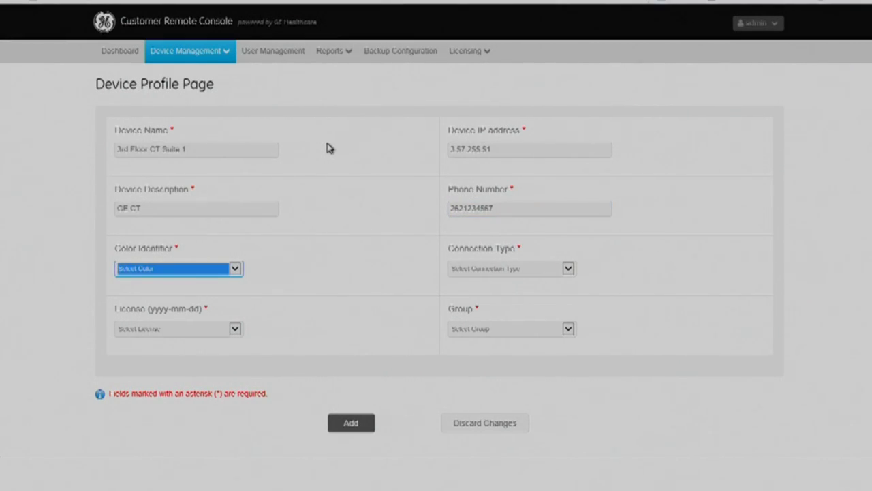
Set the device's colour identifier to Blue and connection type to P-P (IRB AND RDP).
key(Down)
click(234, 271)
click(164, 270)
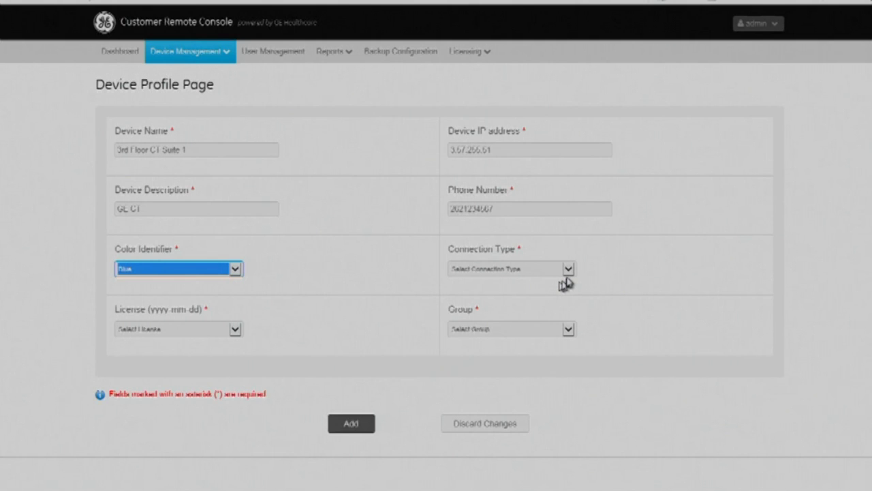
click(570, 270)
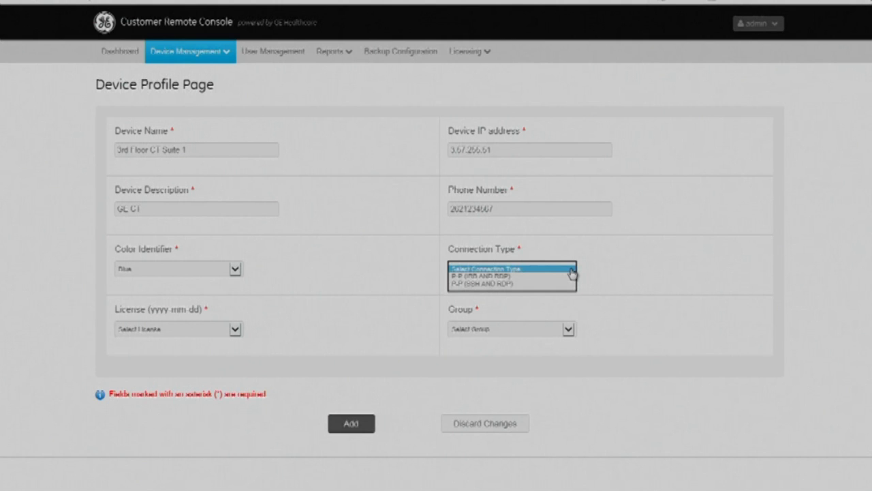
click(492, 277)
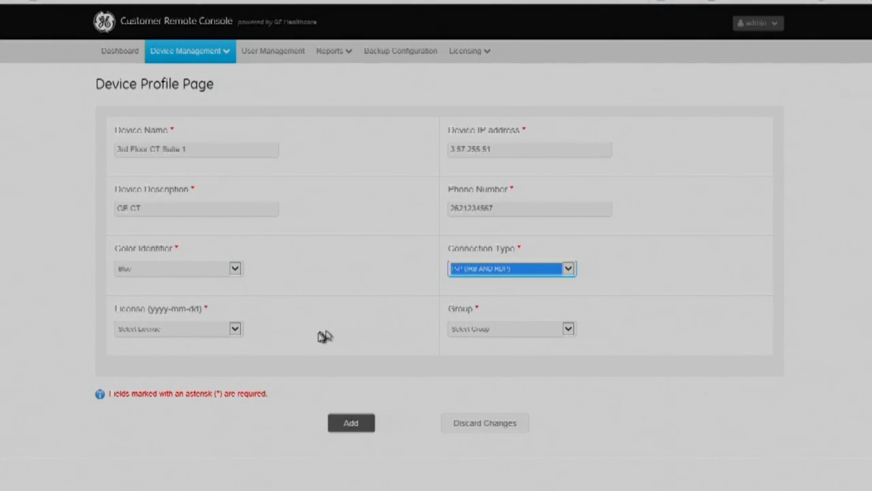
Assign licence 2042-02-21 and the Main Campus group, then save the device.
click(236, 329)
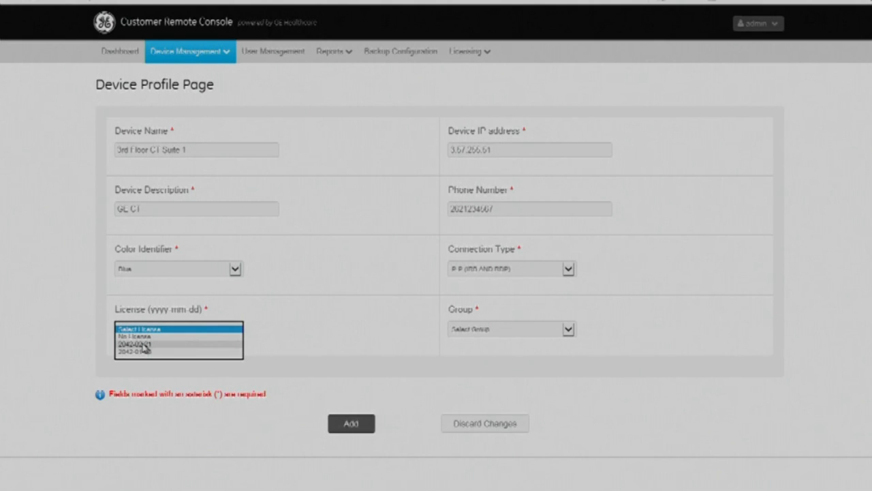
click(144, 345)
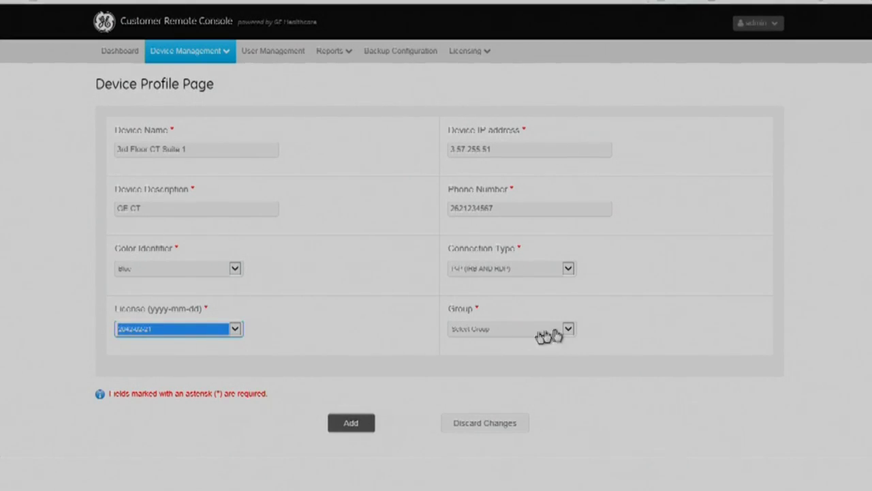
click(568, 329)
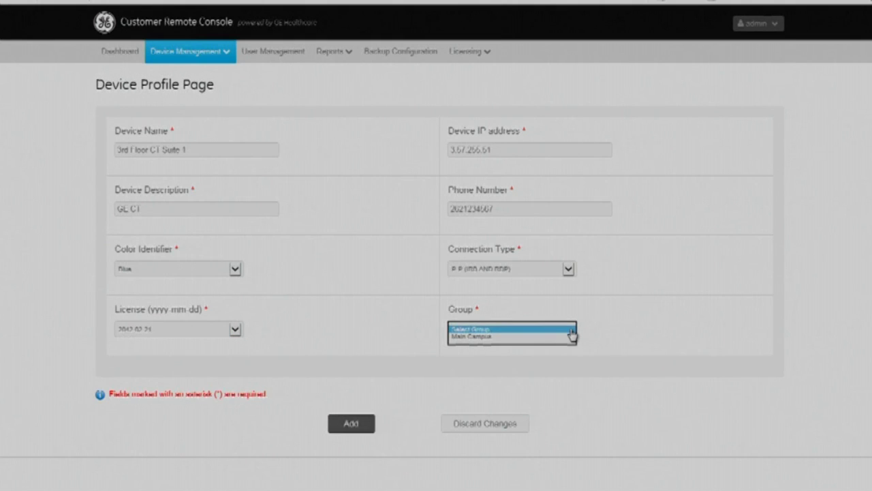
click(475, 336)
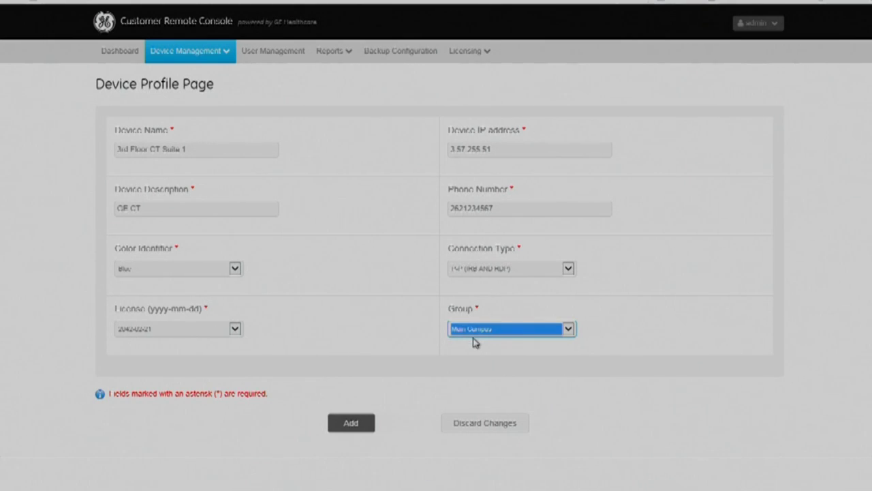
click(356, 424)
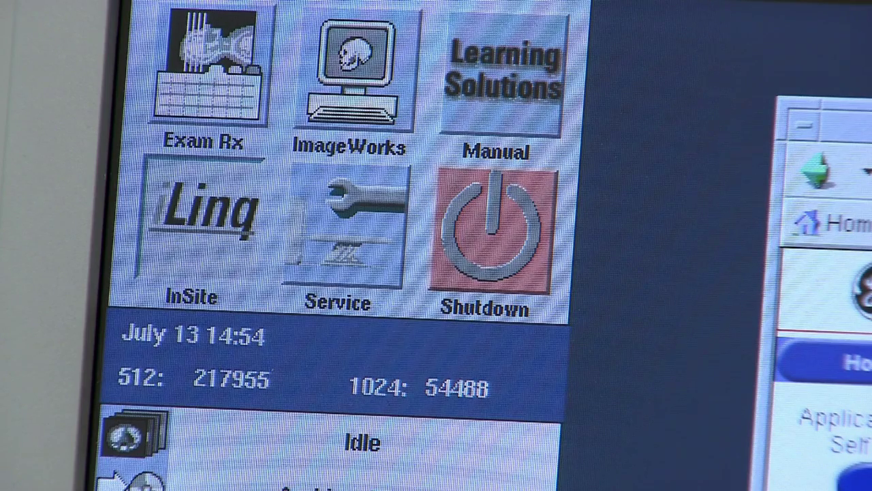
Launch InSite (iLinq) on the scanner console.
click(250, 263)
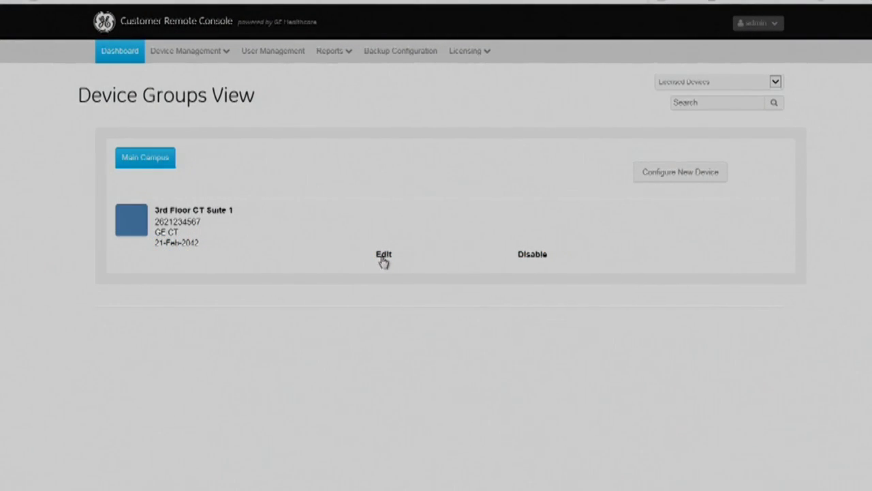
Change the 3rd Floor CT Suite 1 device's connection type to SSH AND RDP and update it.
click(384, 256)
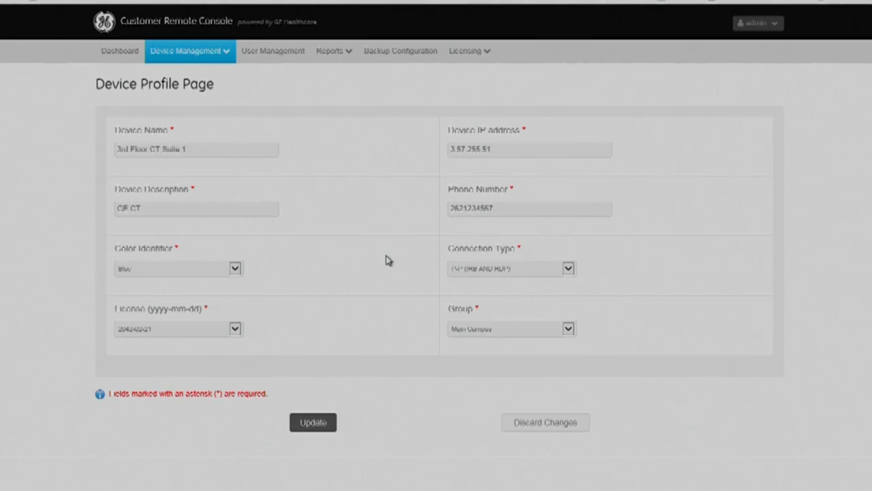
click(569, 269)
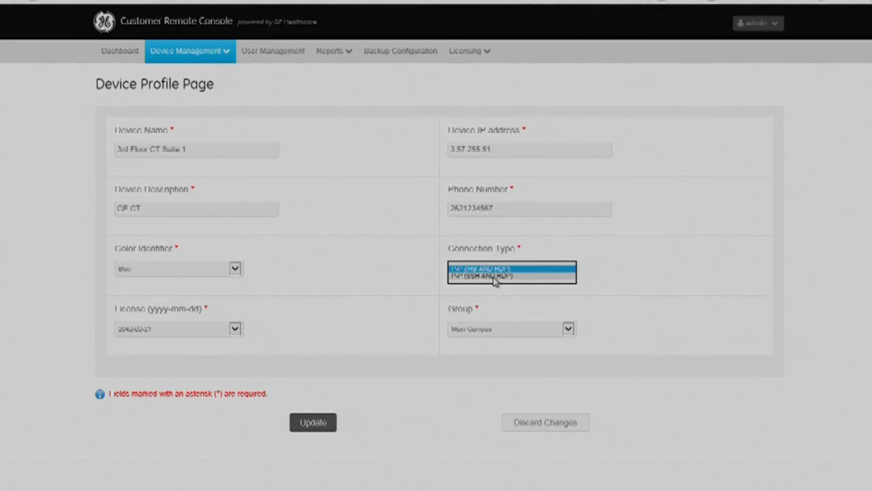
click(494, 277)
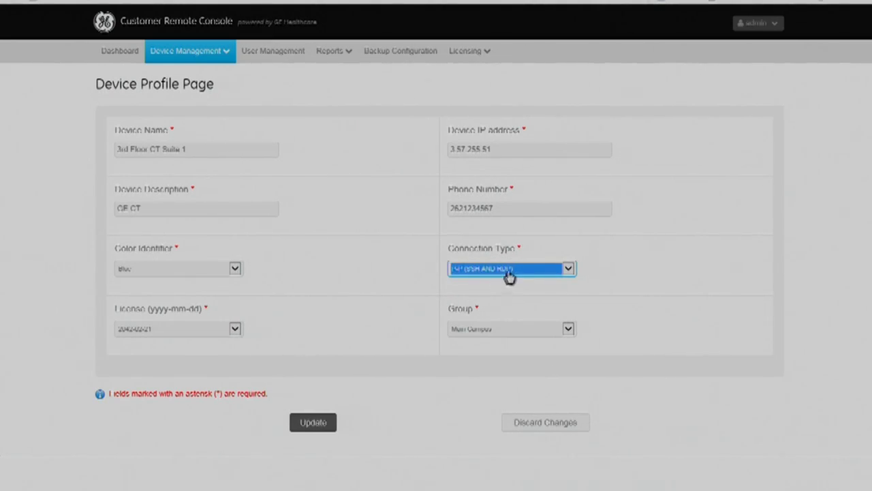
click(312, 423)
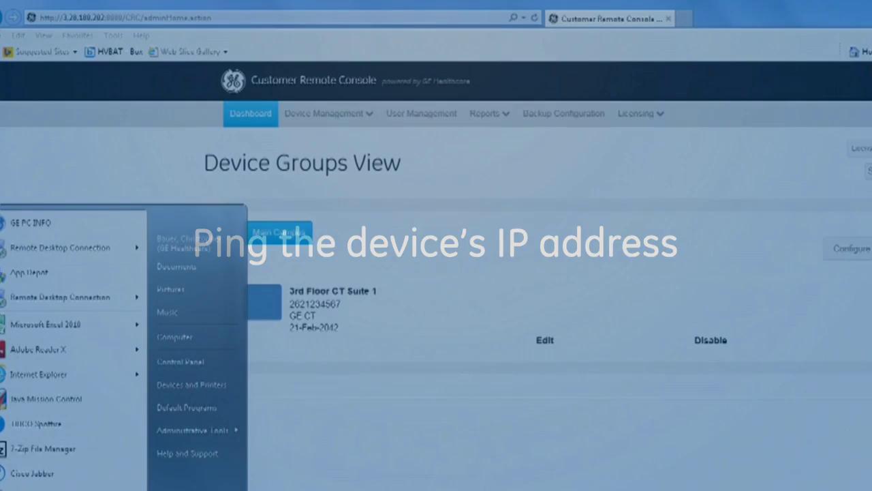
Open Command Prompt via cmd and ping 3.231.67.206.
text(cmd)
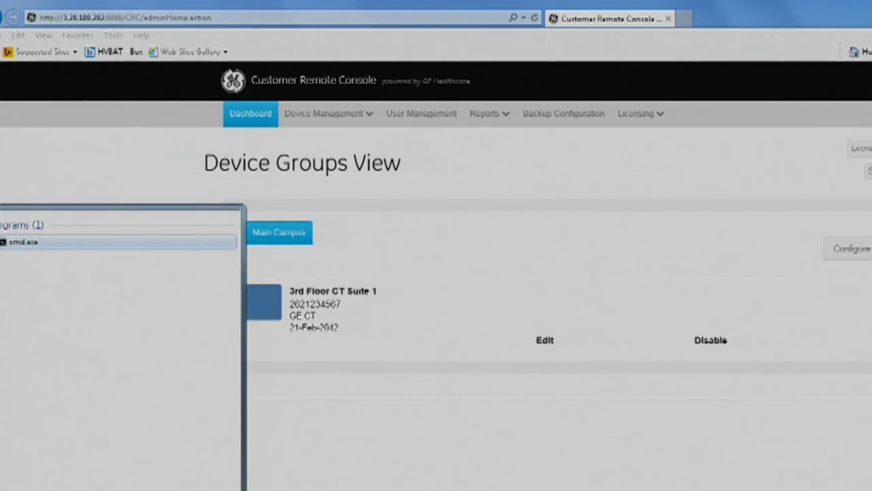
key(Return)
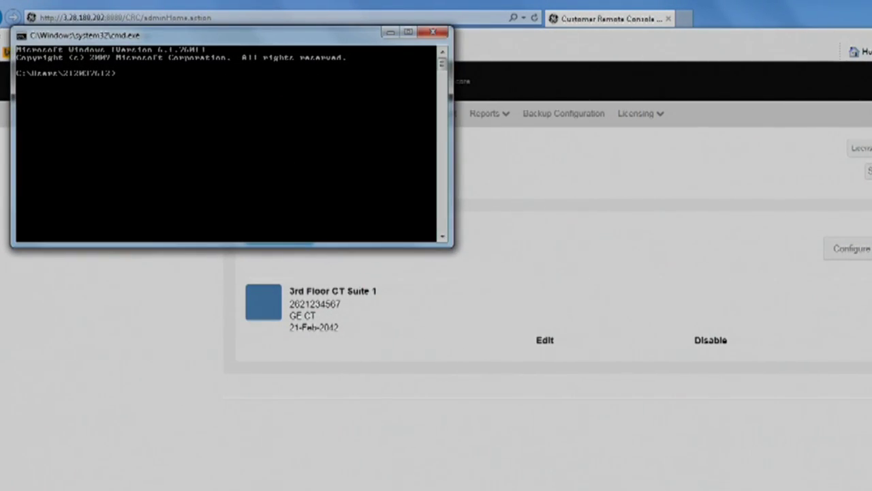
text(ping 3.231.67.206)
key(Return)
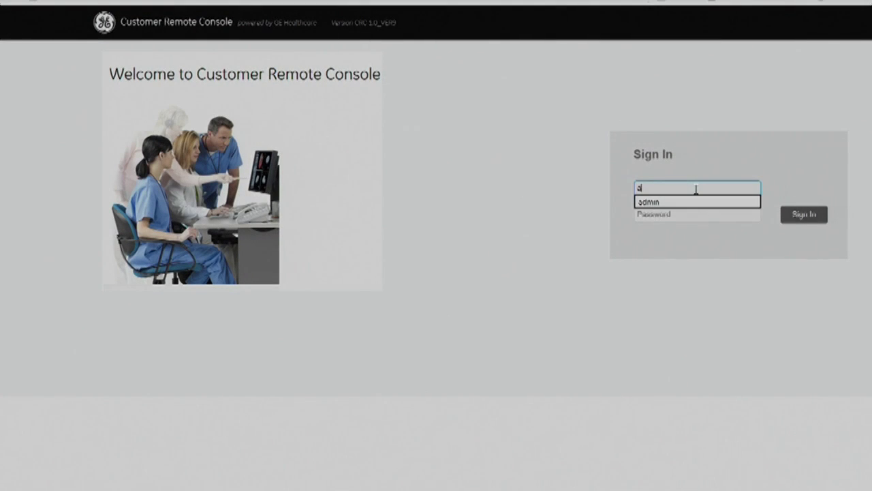
Sign back in with the administrator credentials and go to the User Management user profile form.
text(min)
key(Tab)
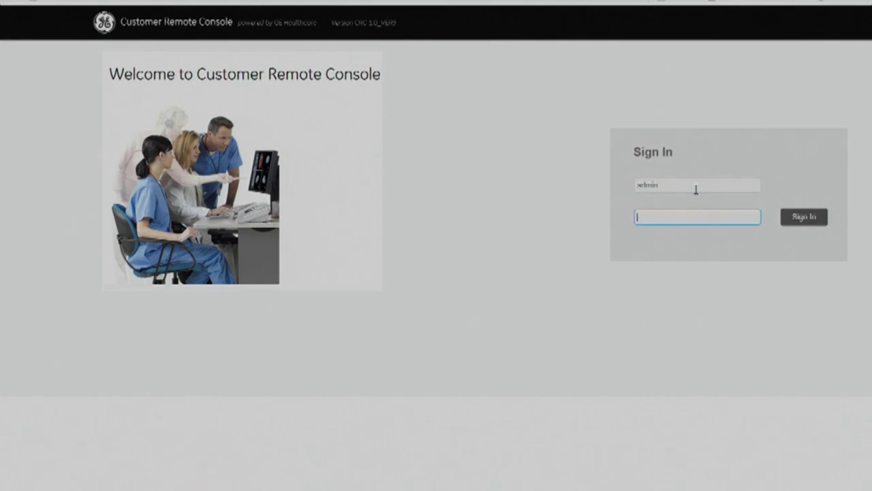
text(a••••••••••)
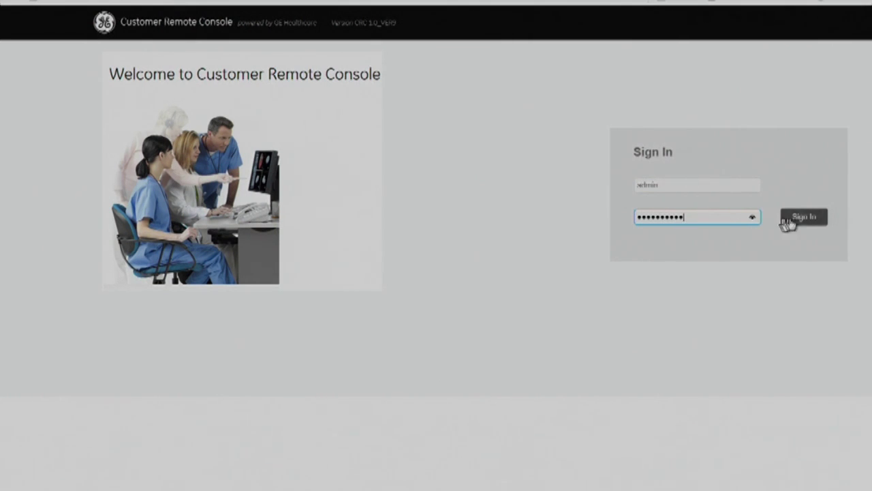
click(803, 219)
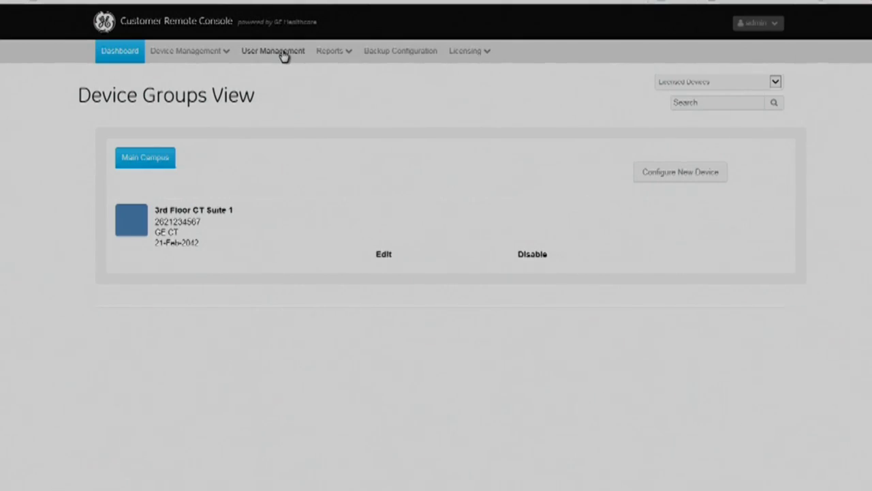
click(280, 53)
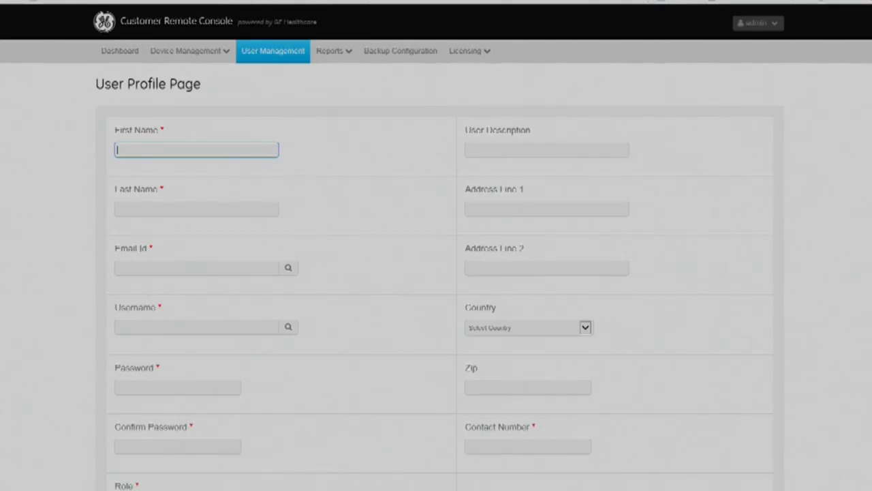
Enter the new user's first and last name and add the view-only user account.
key(Tab)
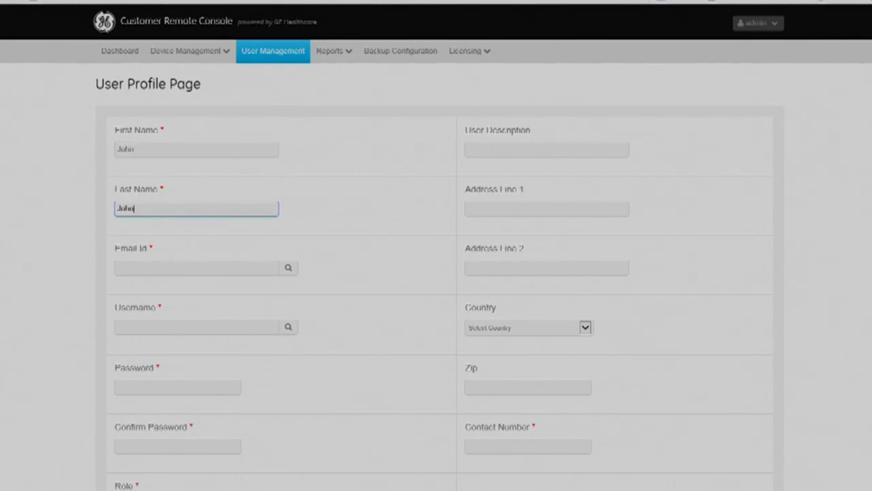
scroll(789, 266, down, 1)
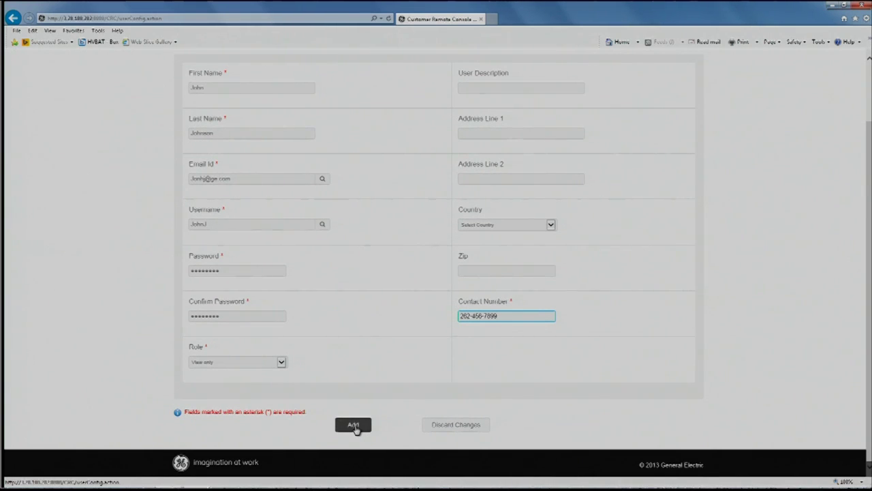
click(353, 425)
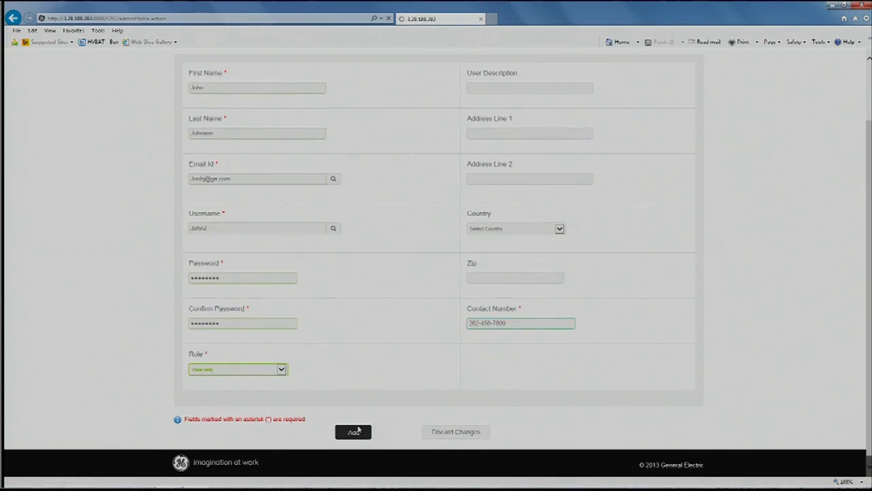